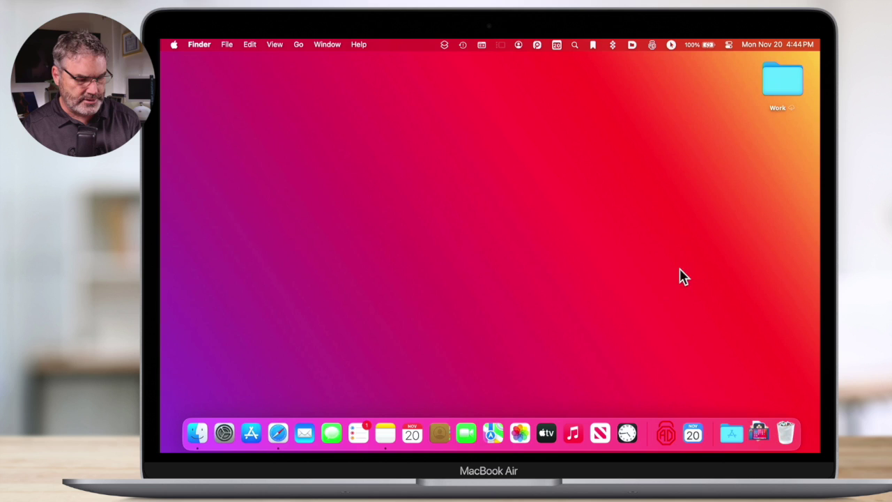
Open a new Finder window showing the Applications folder
click(496, 278)
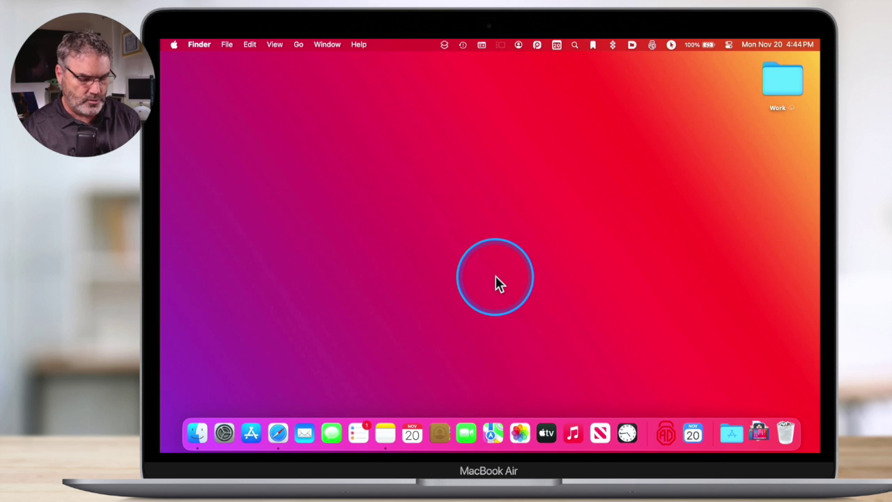
key(super+n)
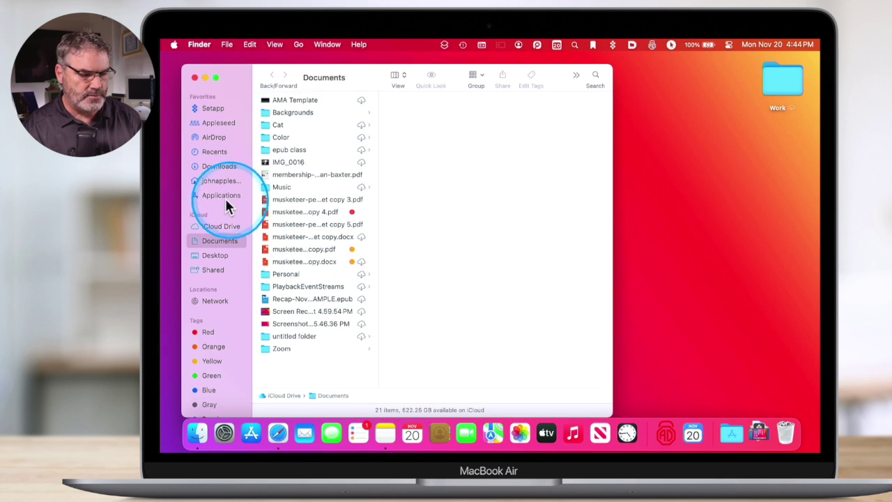
click(215, 197)
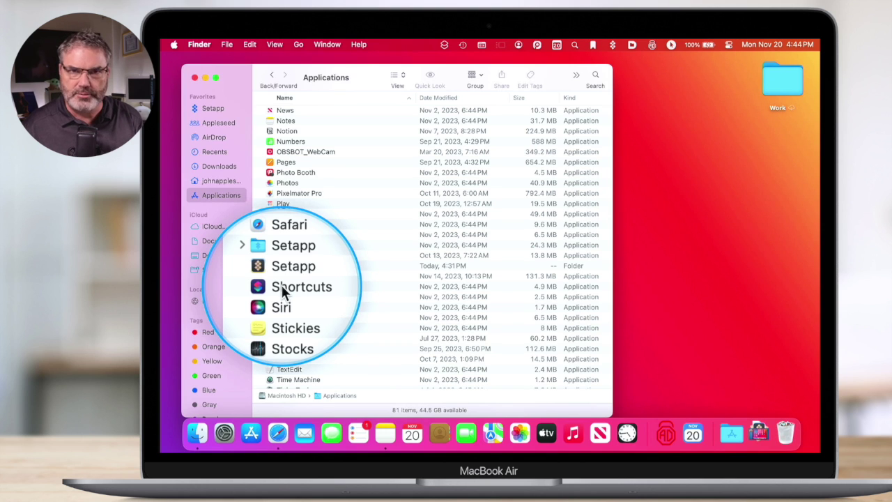
Launch Shortcuts from Applications, close the Finder window, and nudge the Shortcuts window left
double_click(282, 286)
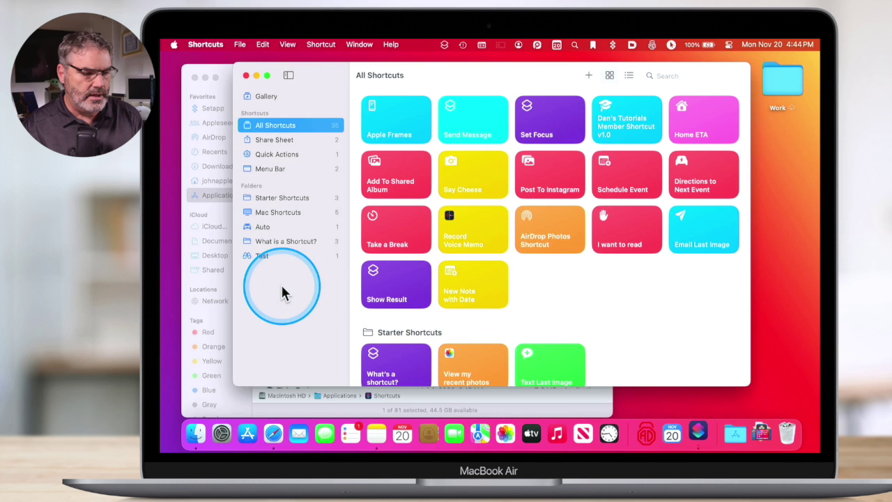
click(221, 69)
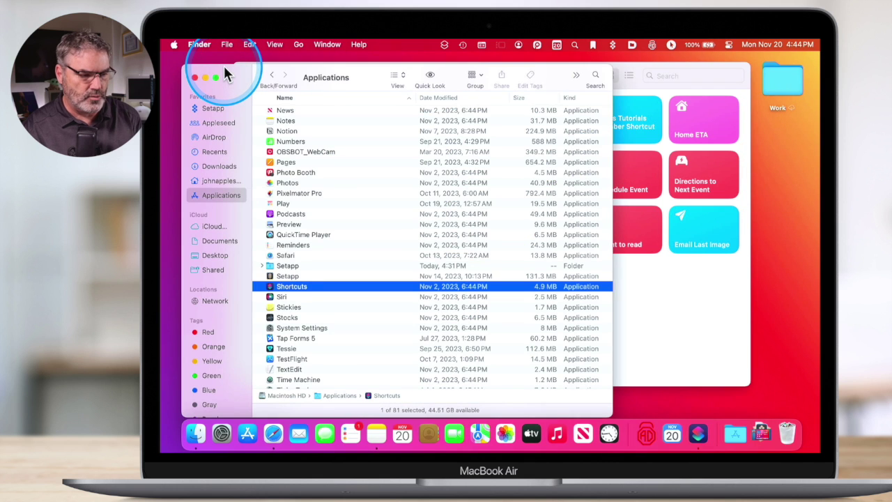
key(super+w)
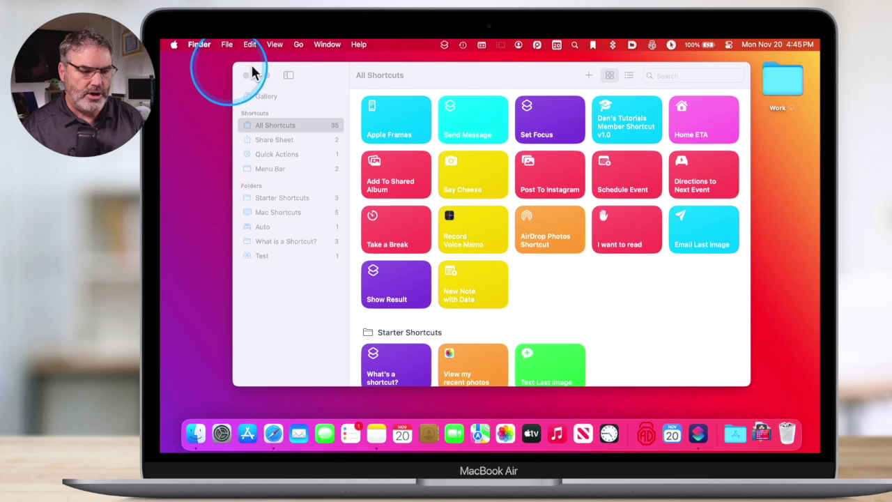
drag(472, 67, 451, 71)
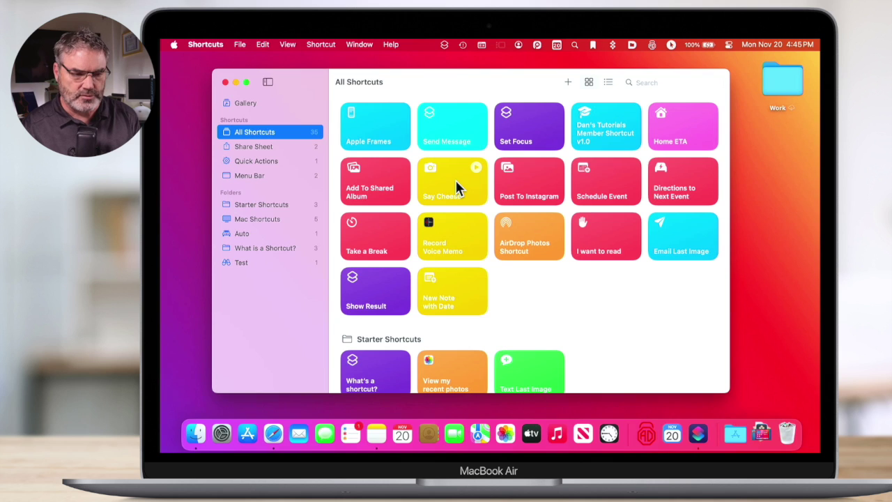
Create a new shortcut and add the Show Passwords action found by searching 'passwords'
click(569, 83)
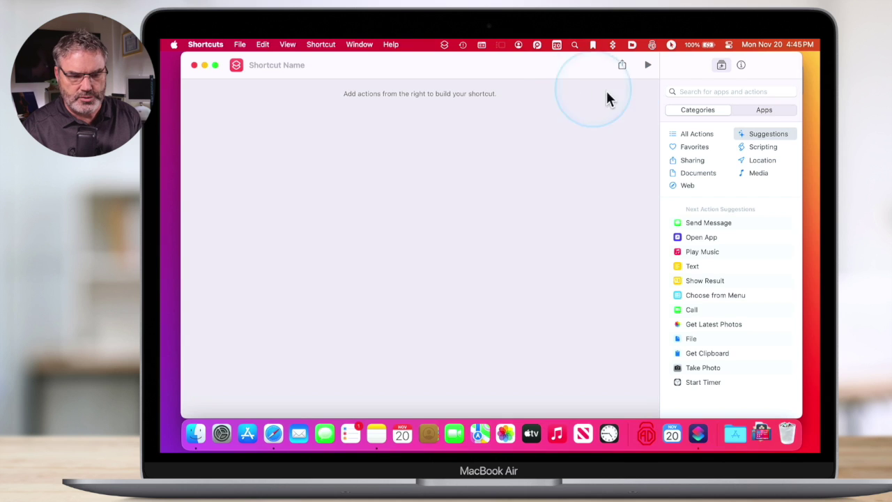
click(698, 91)
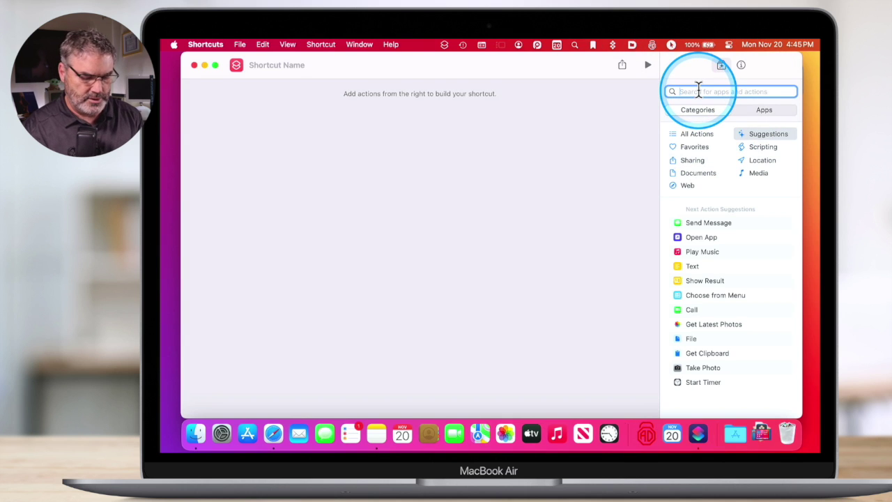
text(passwords)
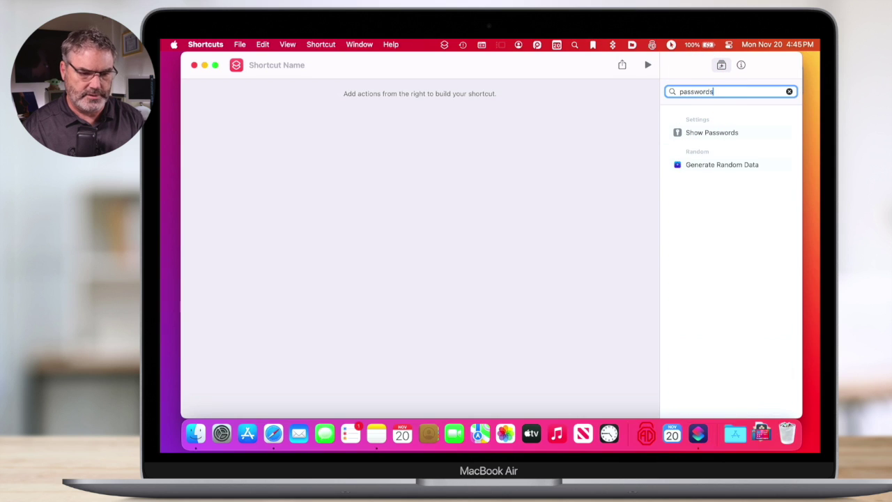
double_click(704, 133)
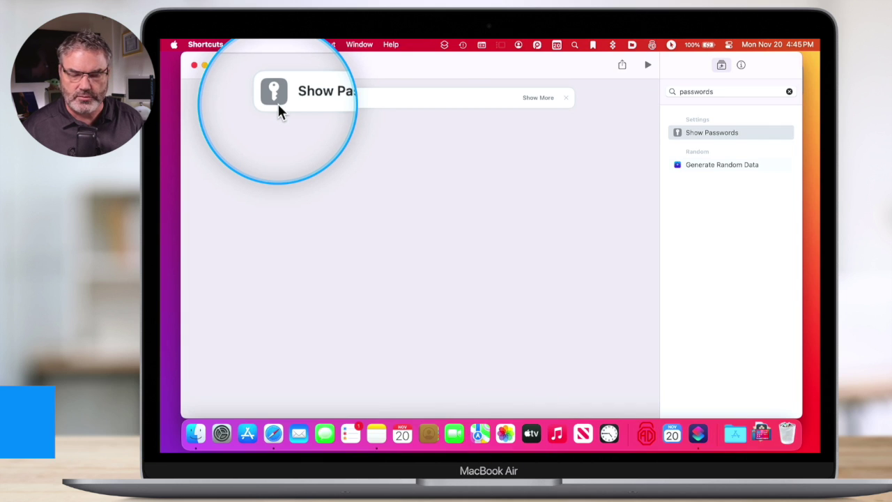
click(647, 64)
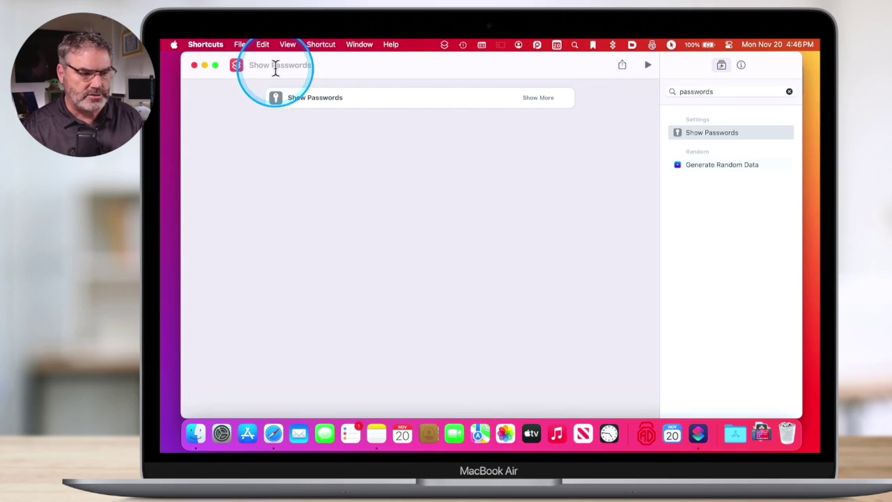
Retitle the shortcut 'Passwords', correcting the 'Passwrods' typo
click(275, 65)
text(Passwrods)
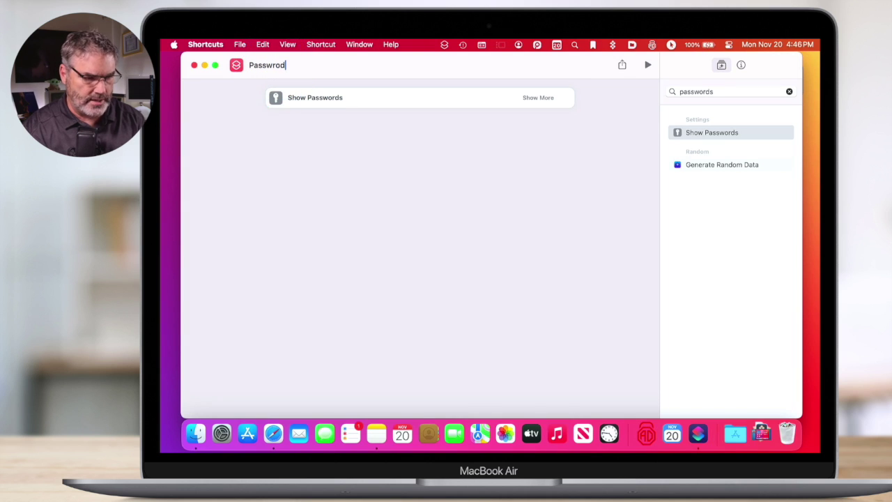
key(BackSpace)
key(BackSpace)
key(BackSpace)
key(BackSpace)
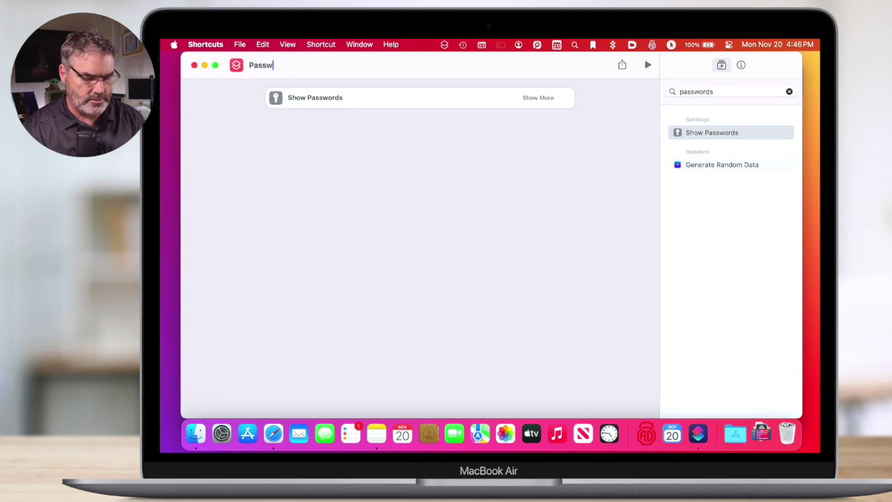
text(ords)
key(Return)
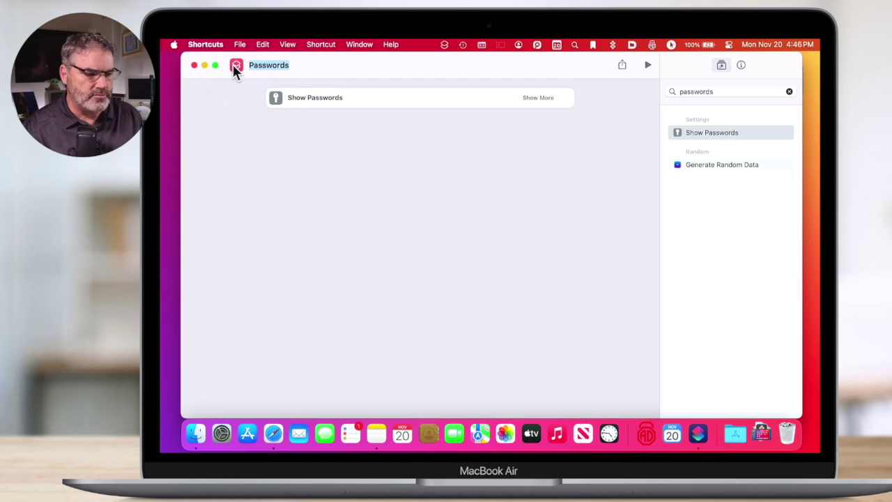
Give the shortcut a gray icon with the key symbol
click(236, 68)
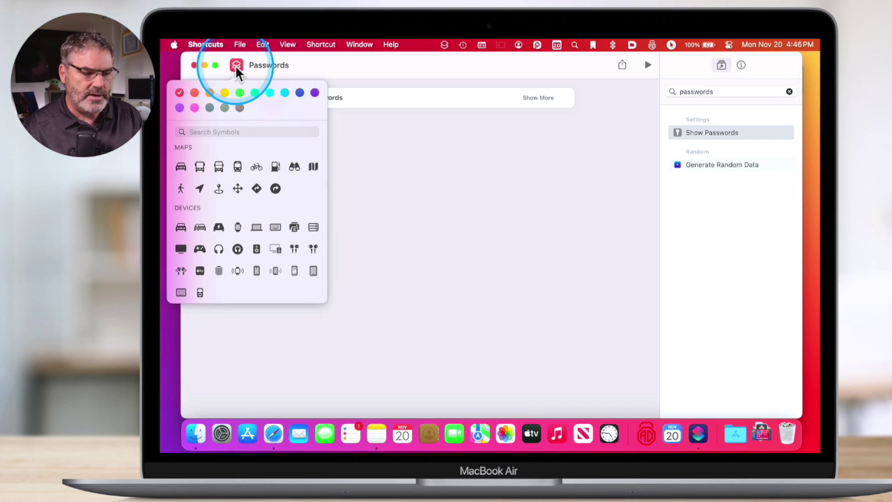
click(209, 107)
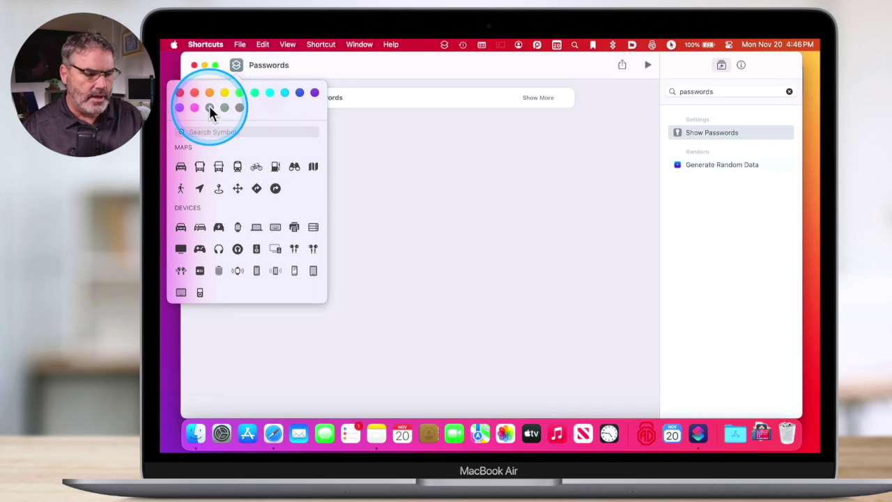
click(215, 131)
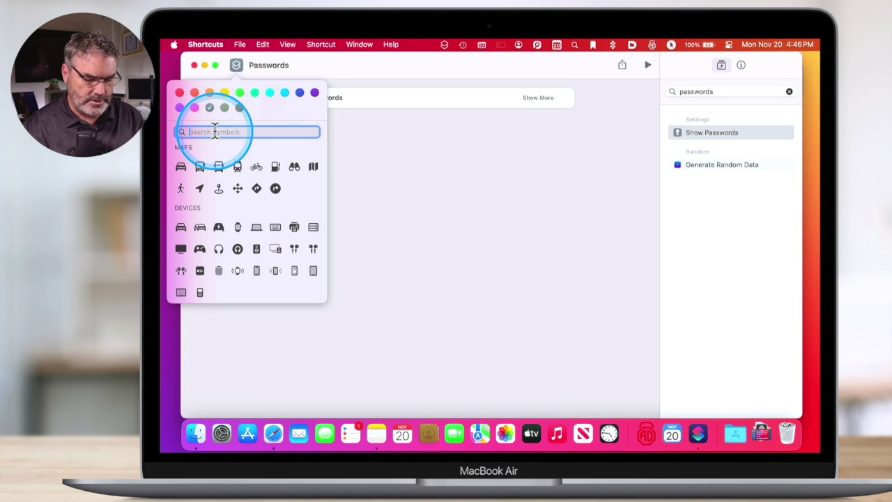
text(key)
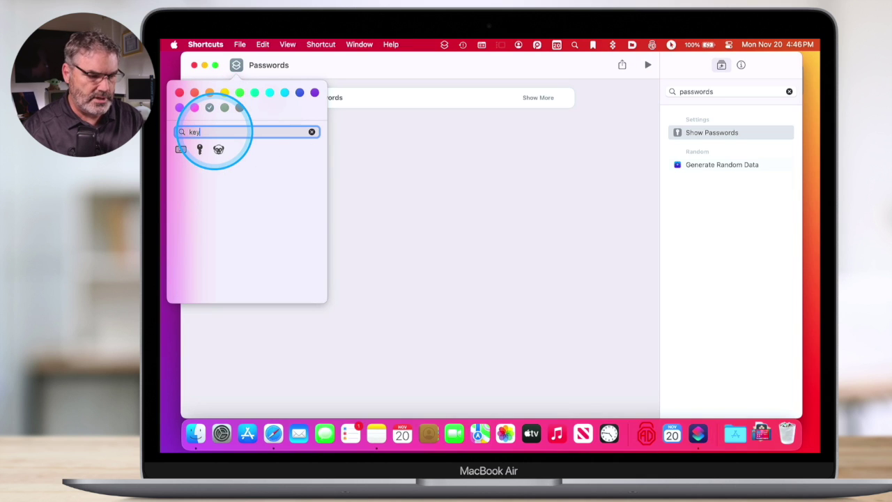
click(200, 152)
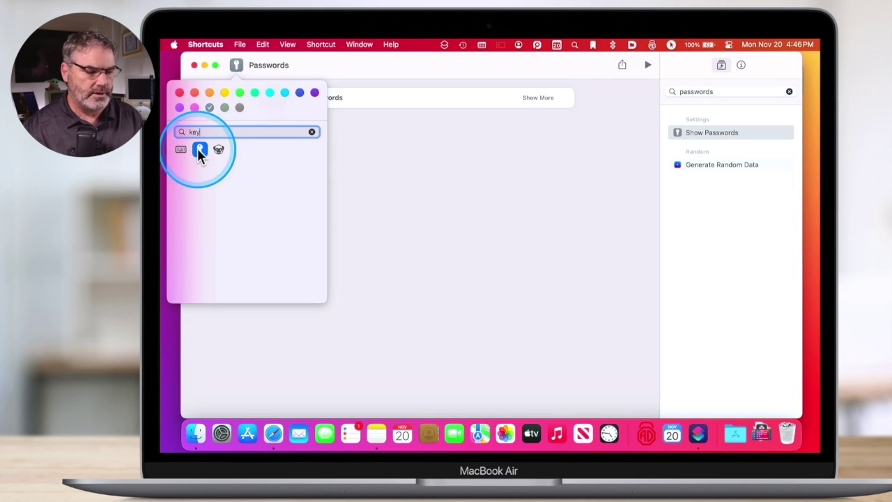
click(379, 165)
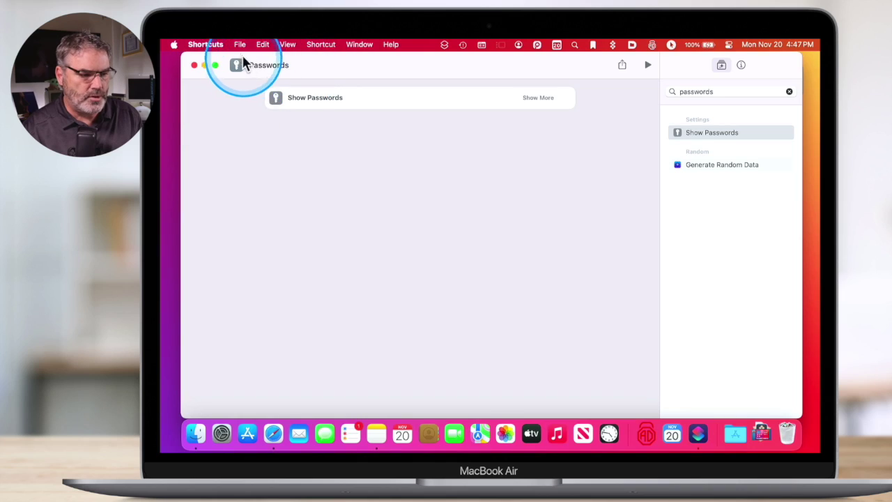
Add the Passwords shortcut to the Dock via the File menu
click(240, 45)
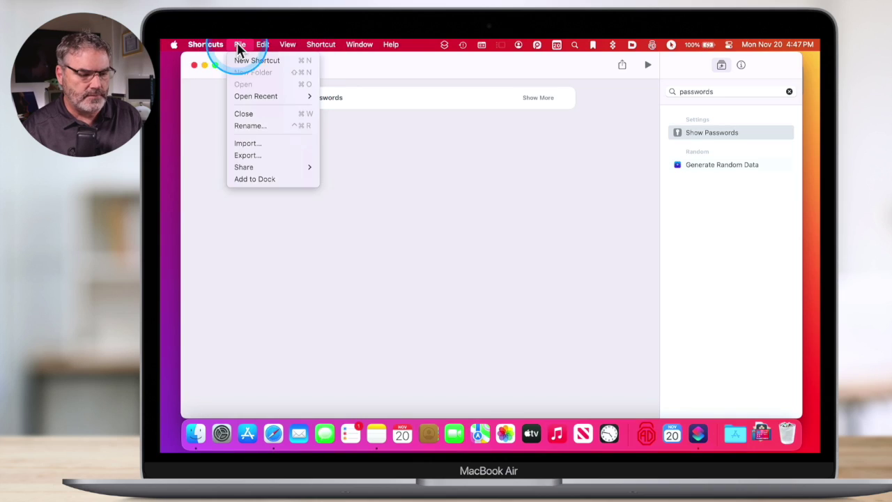
click(251, 179)
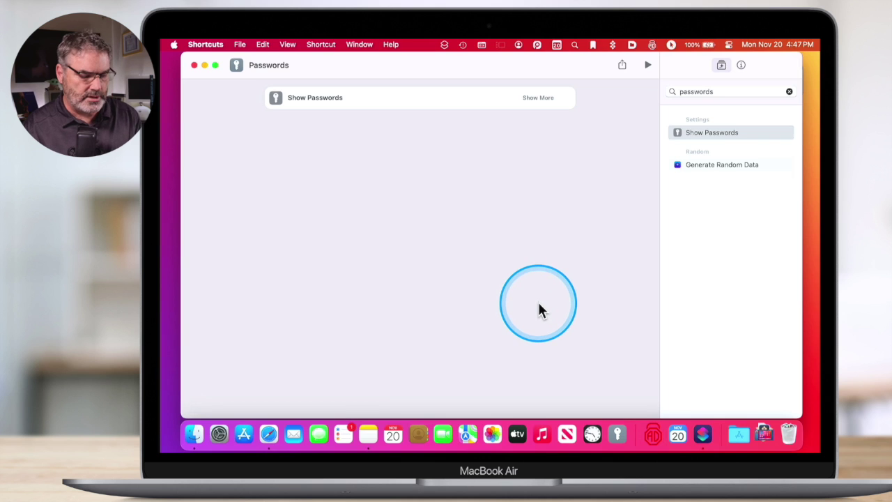
Quit Shortcuts, test the Passwords Dock icon, then quit System Settings
key(super+q)
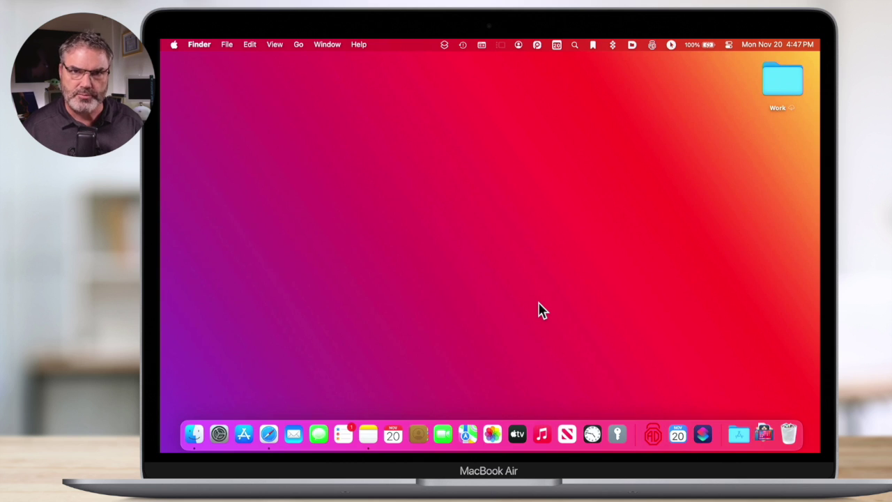
click(617, 437)
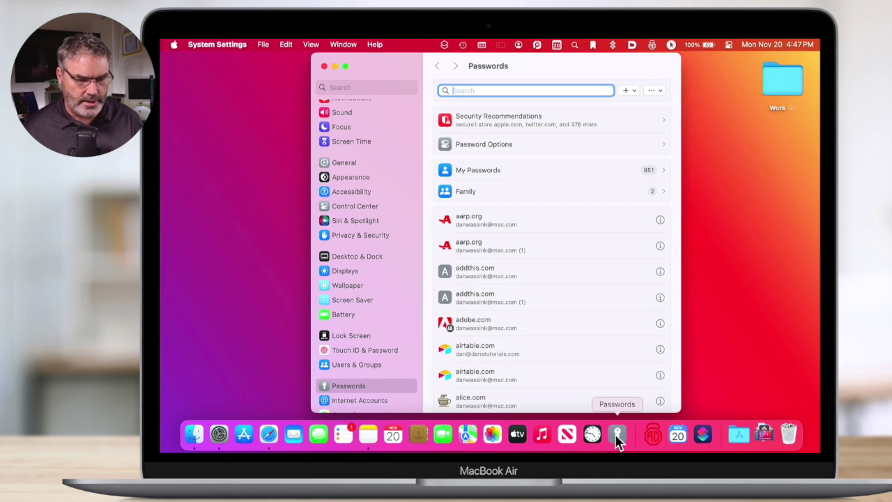
key(super+q)
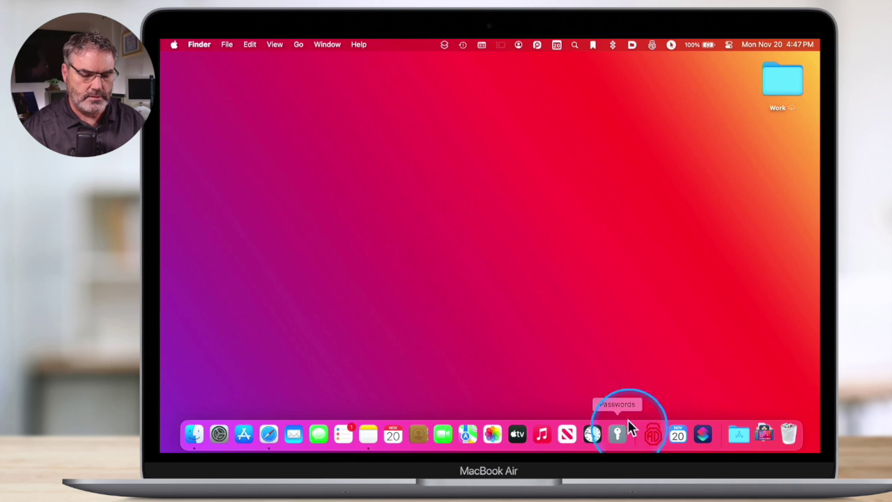
Run the Passwords Dock shortcut again to reopen System Settings on Passwords
click(617, 437)
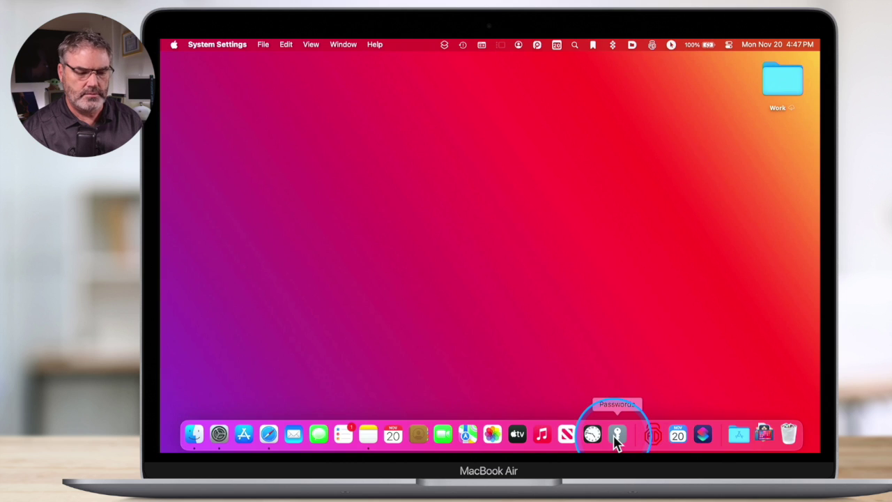